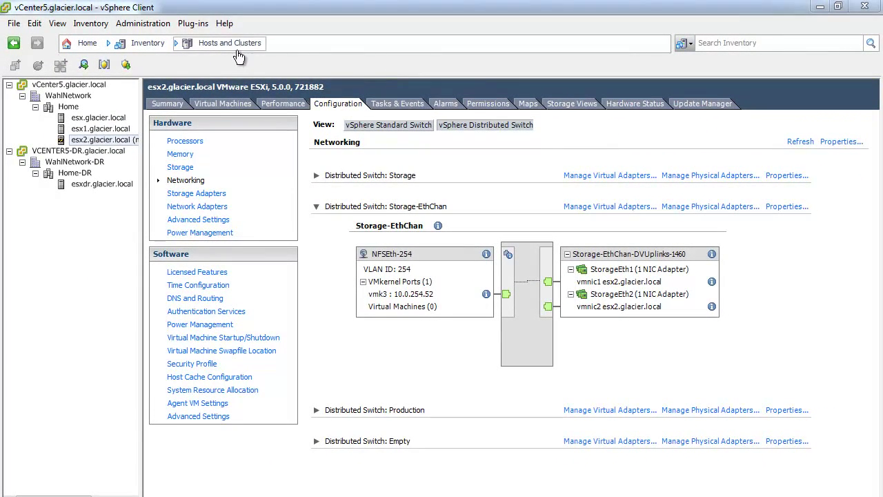
- Set the load balancing policy of the NFSEth-254 distributed port group to Route based on IP hash and save the settings
left_click(200, 43)
left_click(239, 121)
left_click(207, 262)
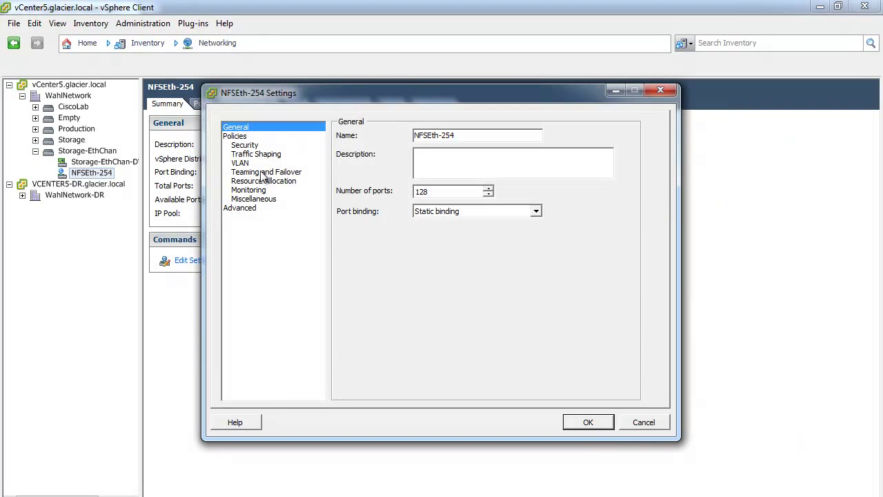
left_click(263, 172)
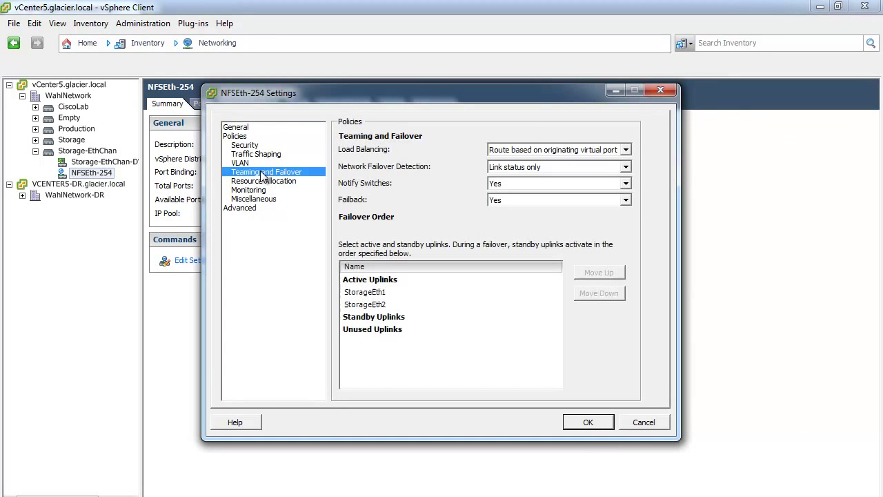
left_click(528, 152)
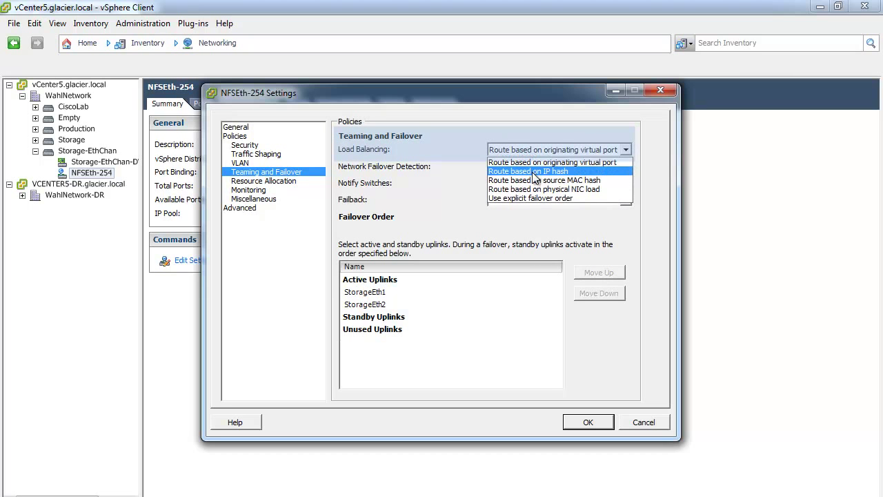
left_click(534, 172)
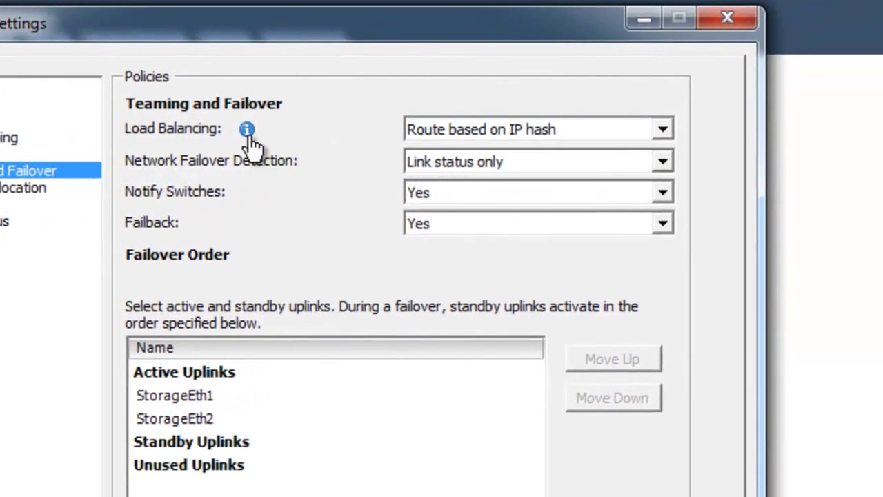
left_click(402, 150)
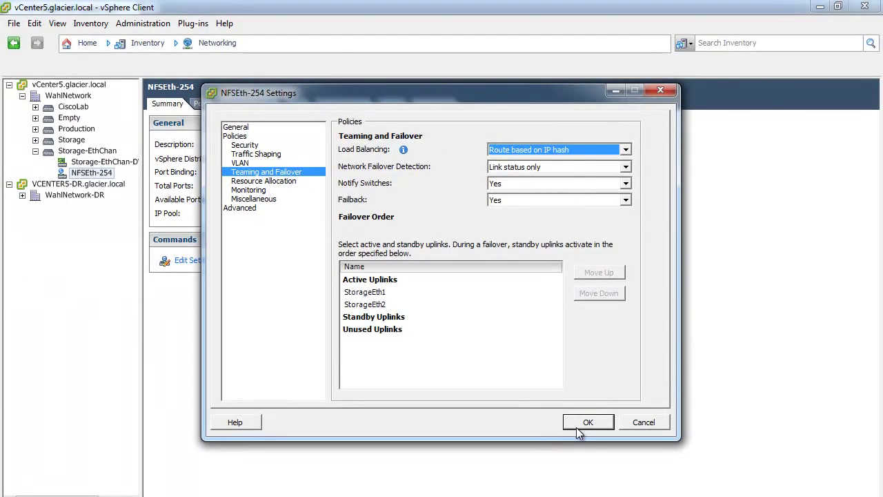
left_click(588, 443)
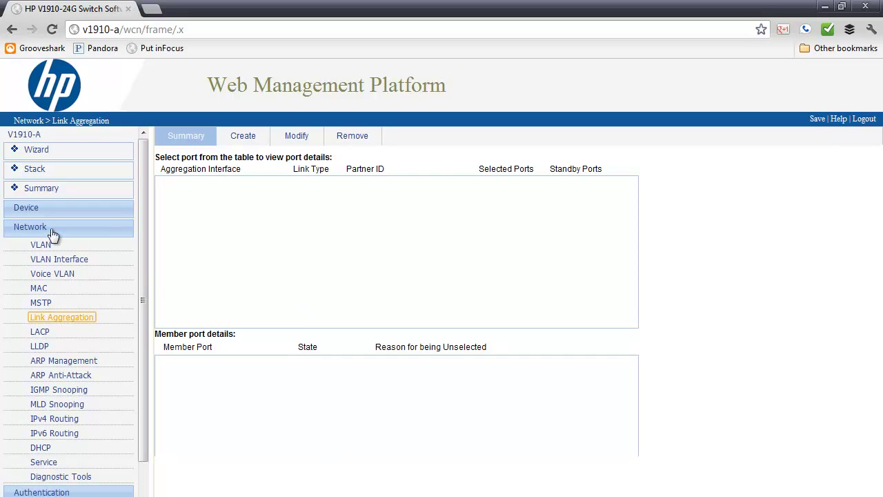
- In the HP switch's web management, create static link aggregation interface 1 from ports 5 and 6 and show its member port details
left_click(77, 317)
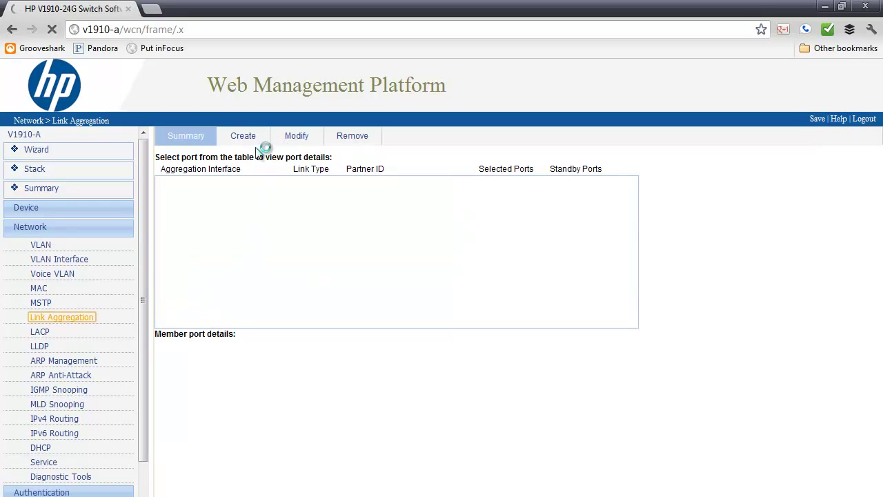
left_click(243, 143)
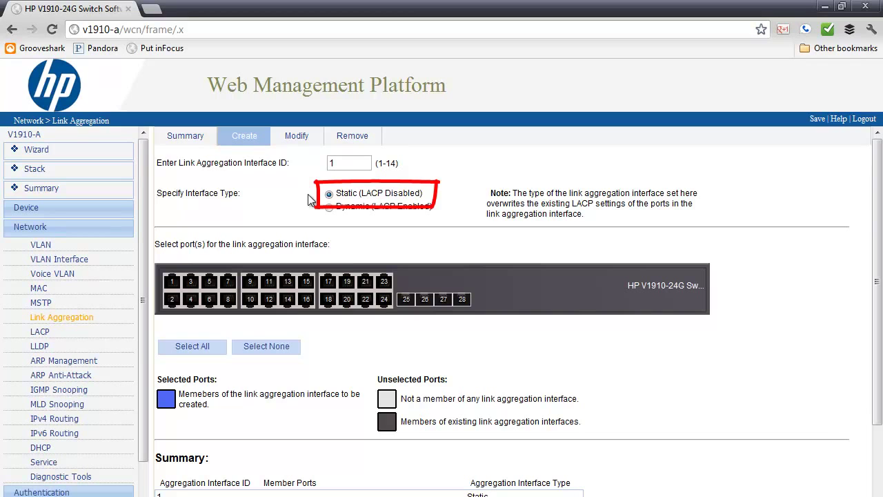
left_click(209, 281)
left_click(208, 298)
left_click_drag(876, 337, 877, 406)
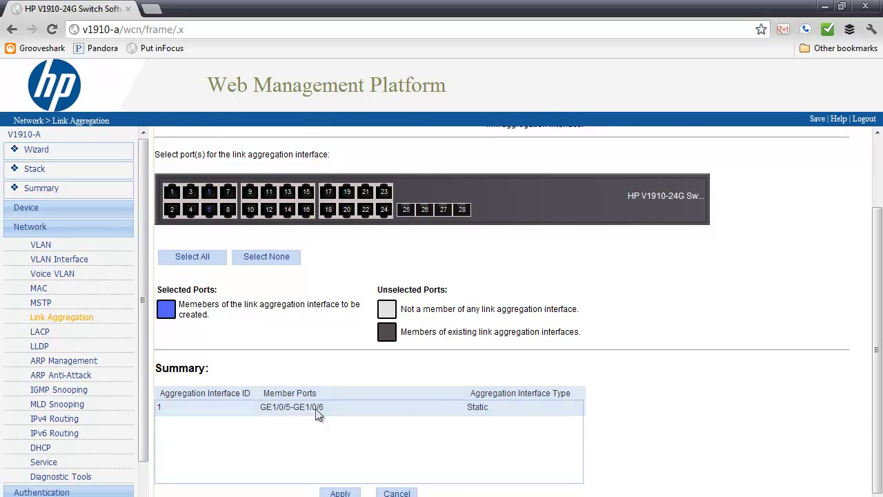
left_click(340, 493)
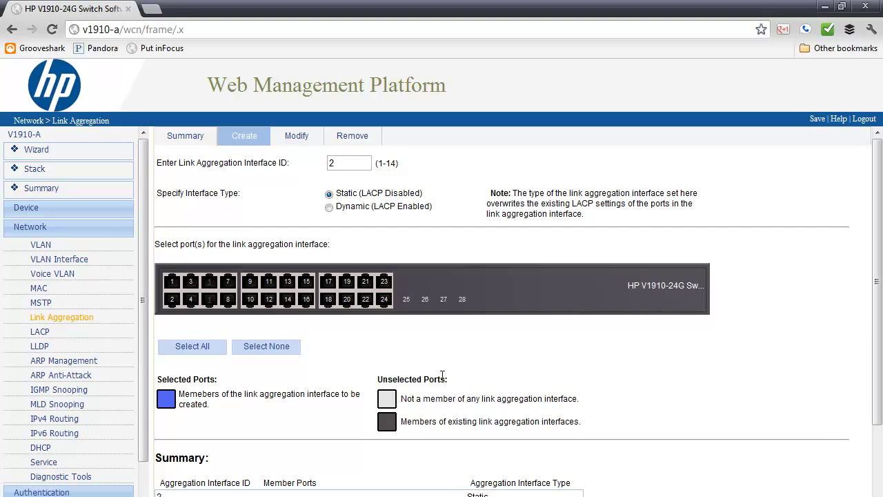
left_click(199, 143)
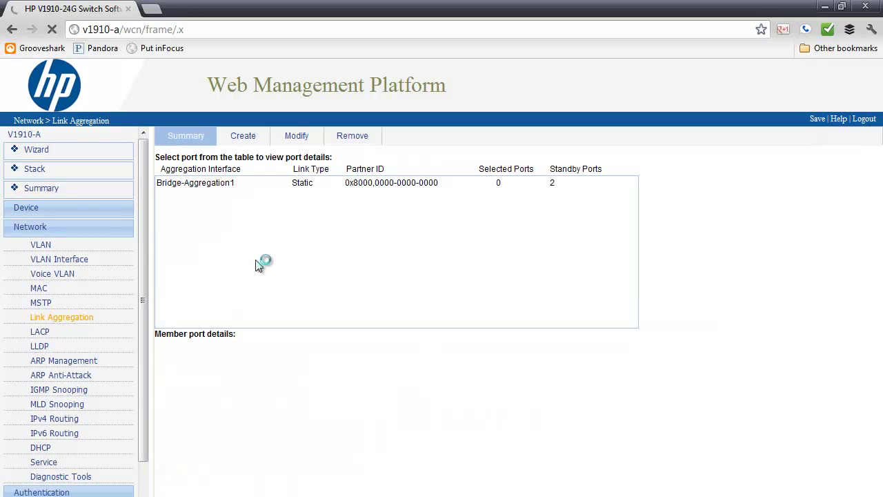
left_click(251, 189)
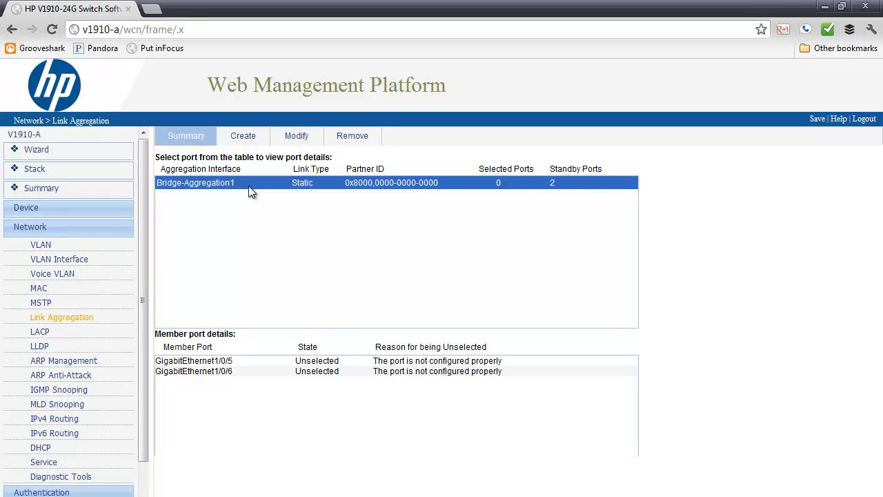
- Switch to the command prompt and ping the VMkernel address 10.0.254.52 to test connectivity
key("alt+Tab")
key("Up")
key("Return")
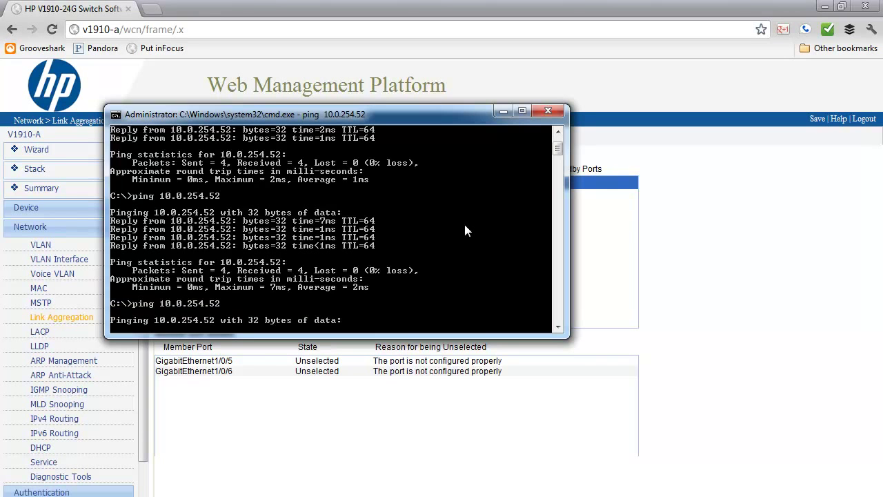
- Return to the switch's web management and show the VLAN port details of aggregation port BAGG1
left_click(703, 293)
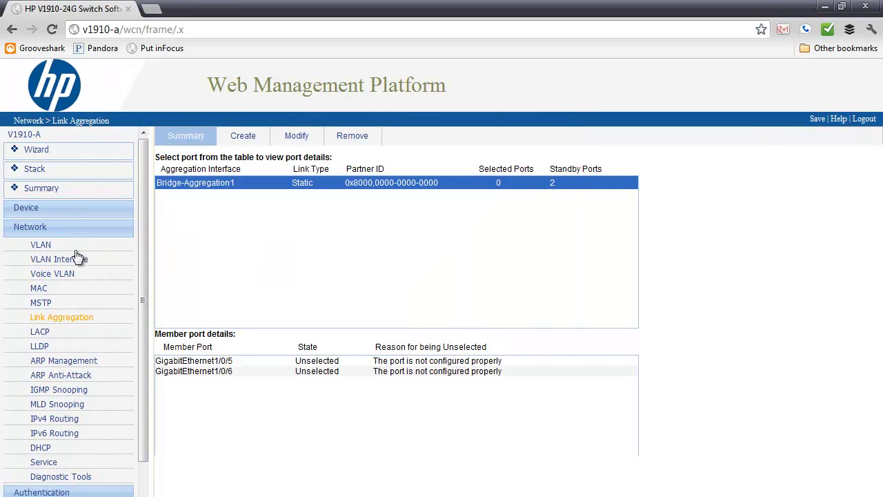
left_click(42, 247)
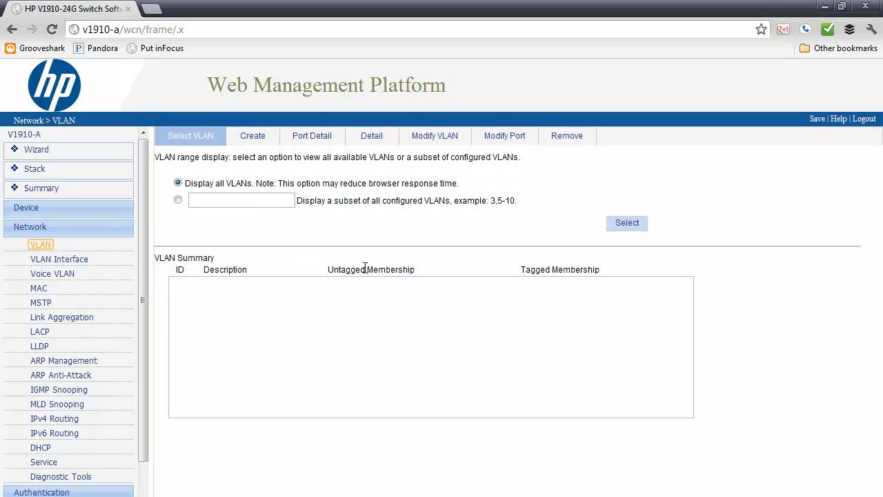
left_click(310, 141)
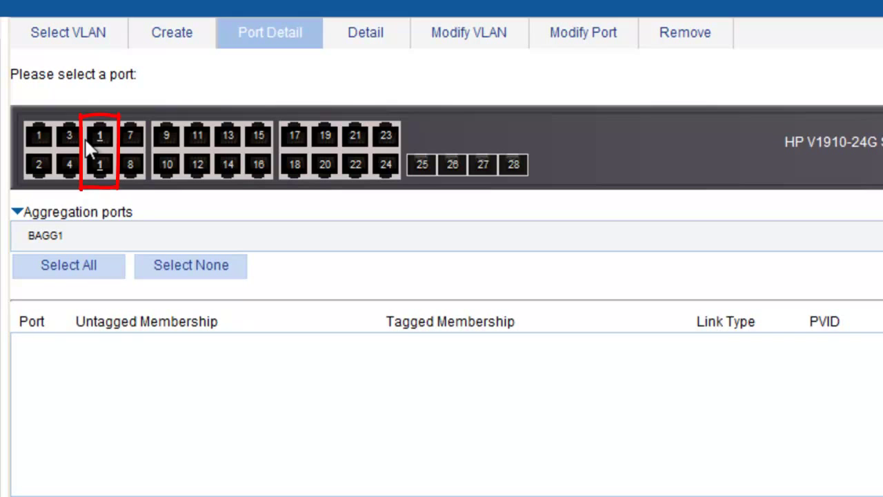
left_click(50, 238)
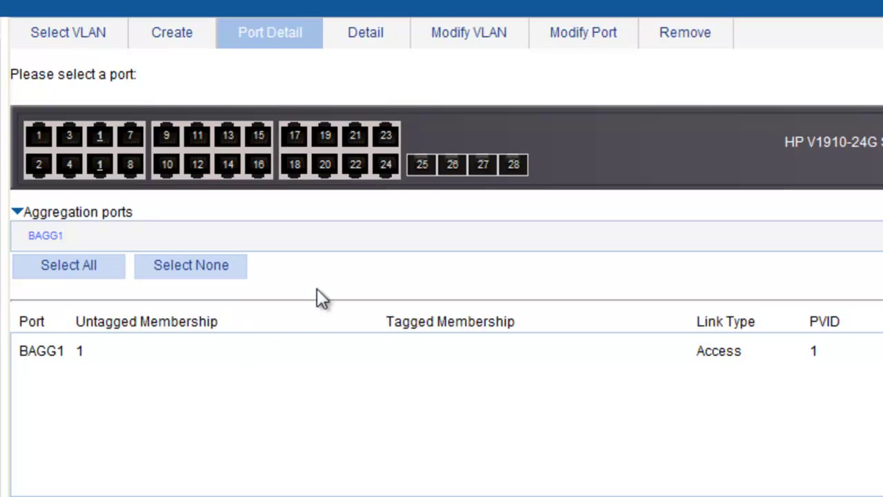
- Change the link type of aggregation port BAGG1 to Trunk and apply the configuration
left_click(590, 40)
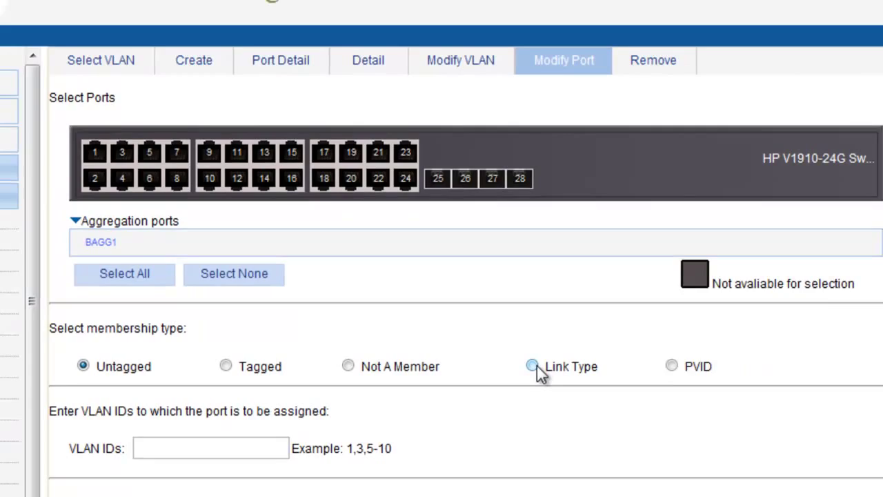
left_click(549, 373)
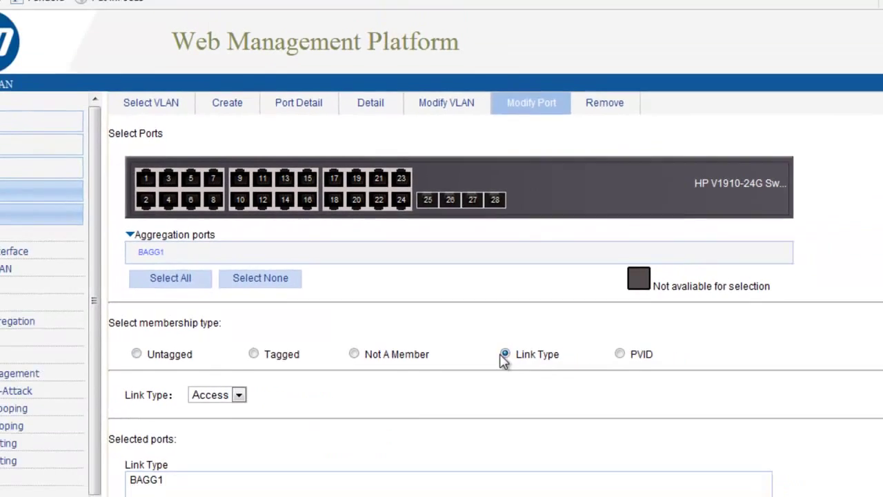
left_click(227, 395)
left_click(213, 440)
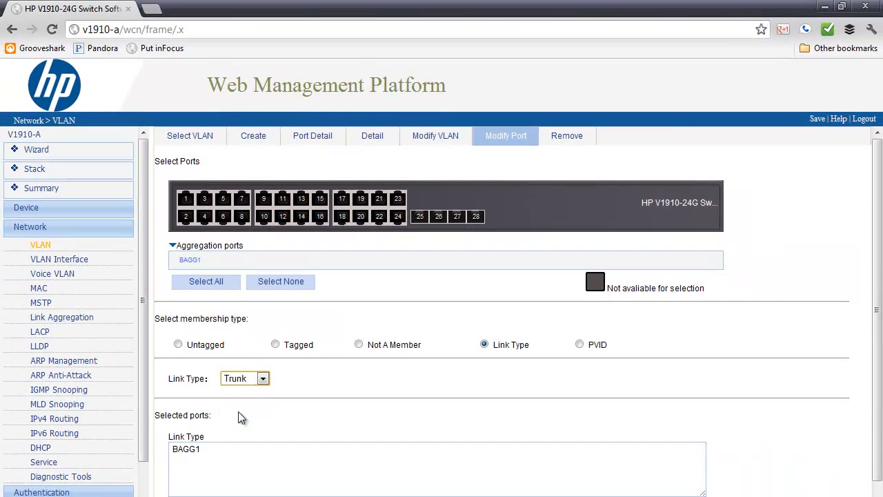
scroll(875, 473, "down", 1)
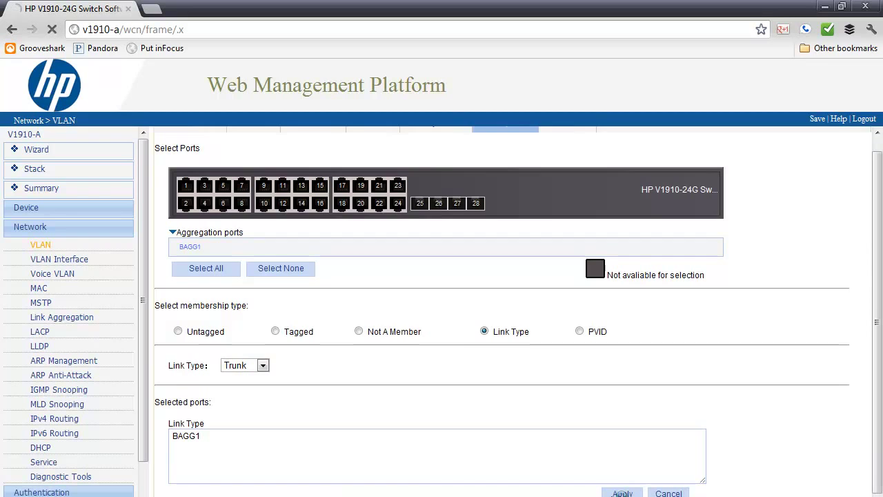
left_click(623, 493)
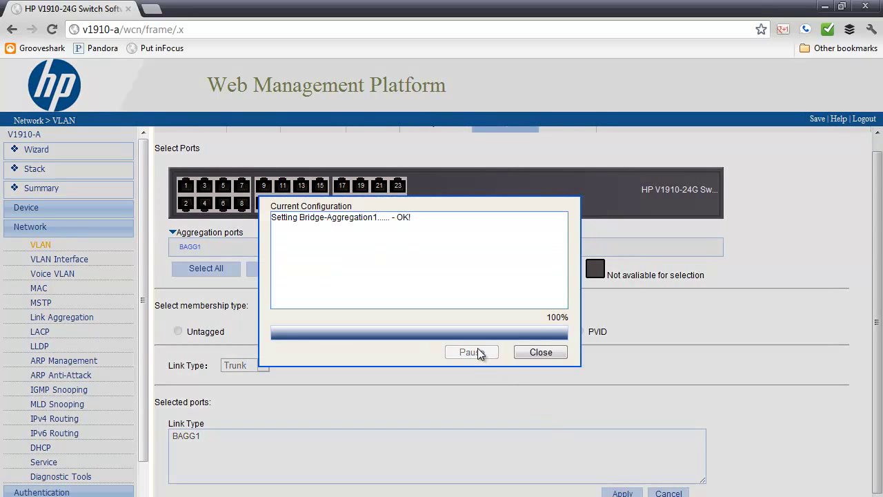
left_click(535, 354)
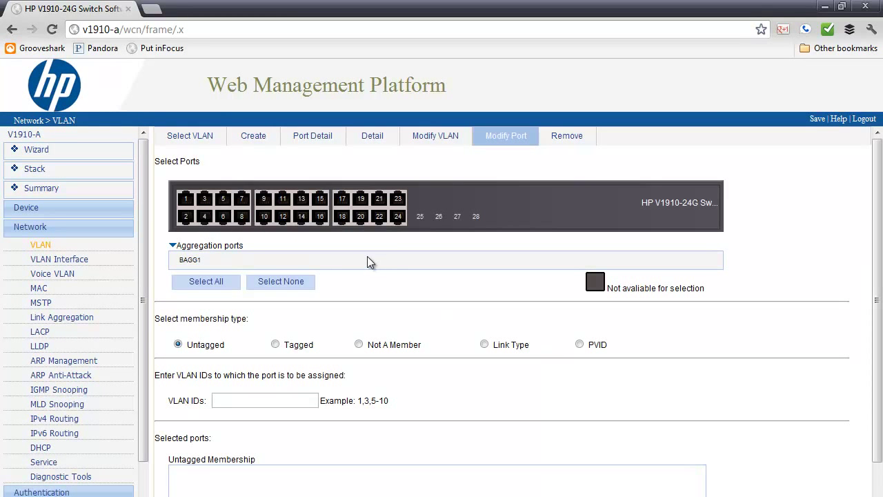
- Assign BAGG1 as a tagged member of VLANs 251 and 254, apply it, and show the port's VLAN details
left_click(188, 260)
left_click(275, 344)
left_click(258, 402)
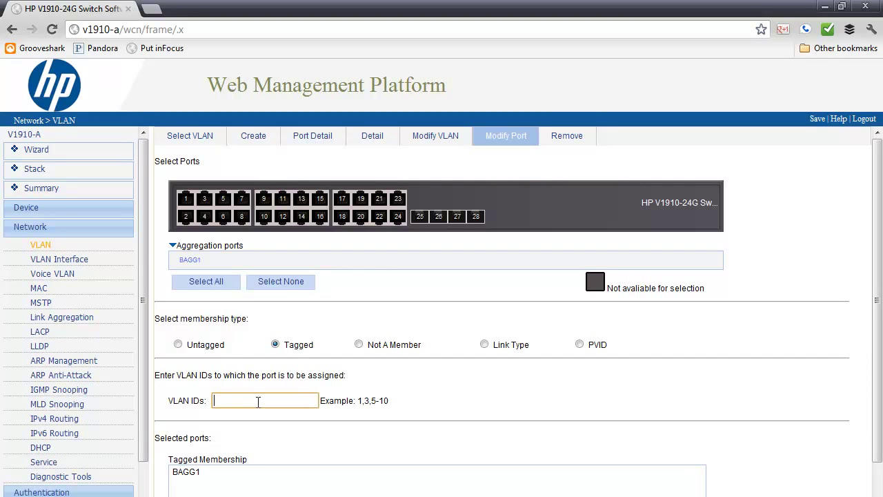
type("251,254")
left_click_drag(876, 357, 874, 389)
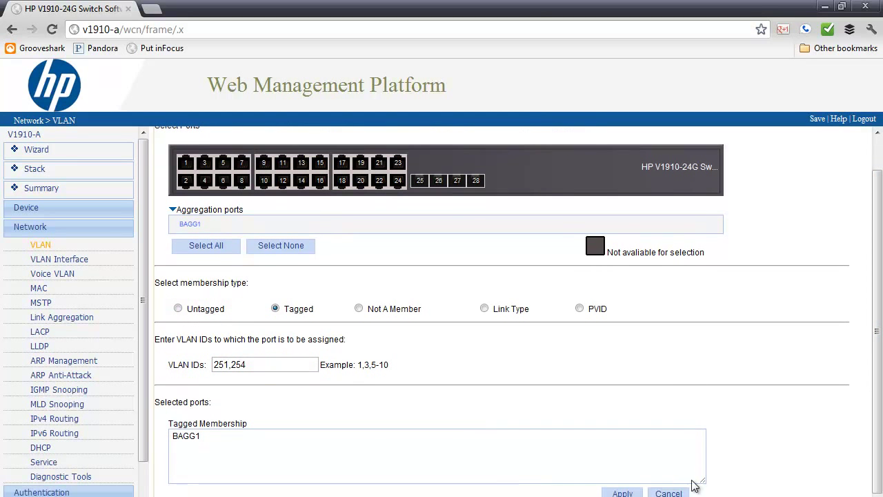
left_click(633, 494)
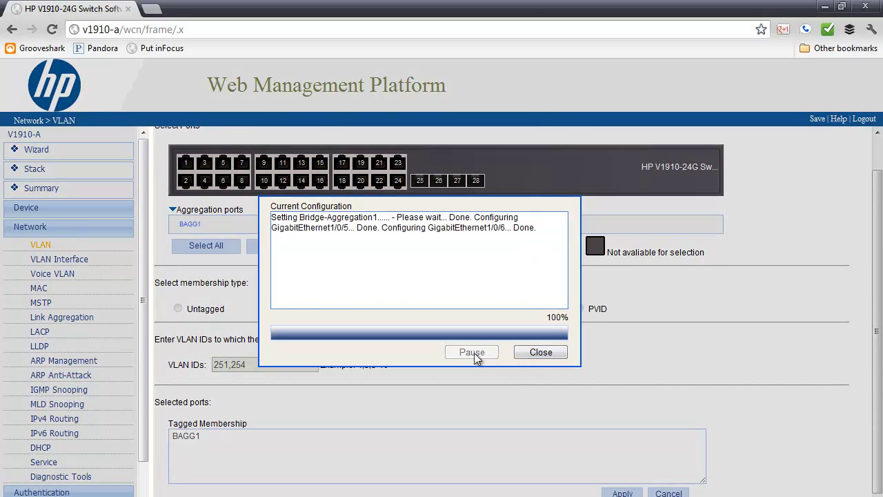
left_click(551, 355)
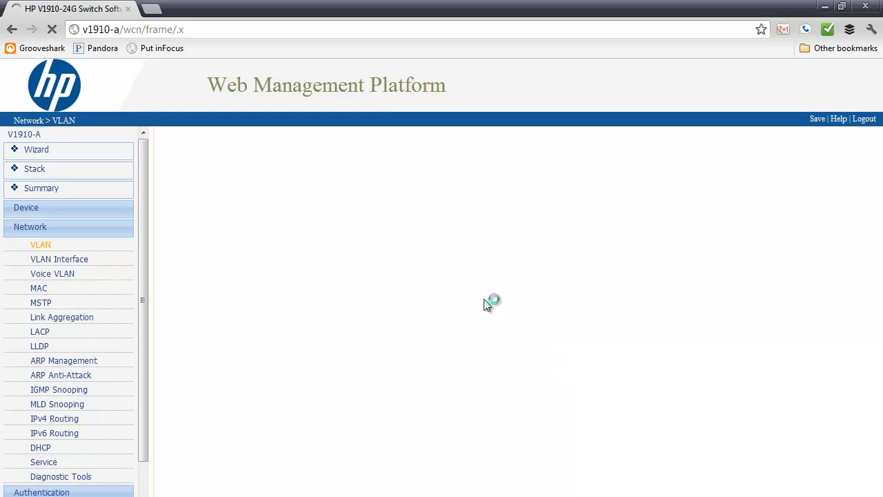
left_click(317, 137)
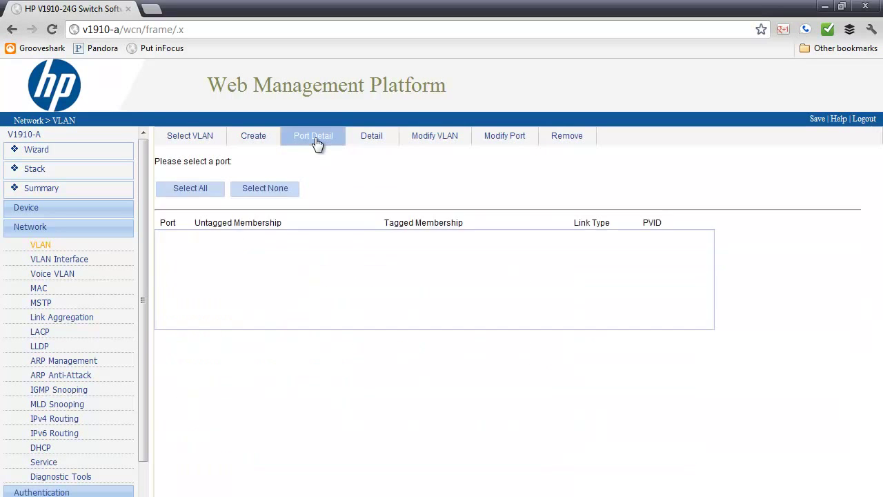
left_click(172, 259)
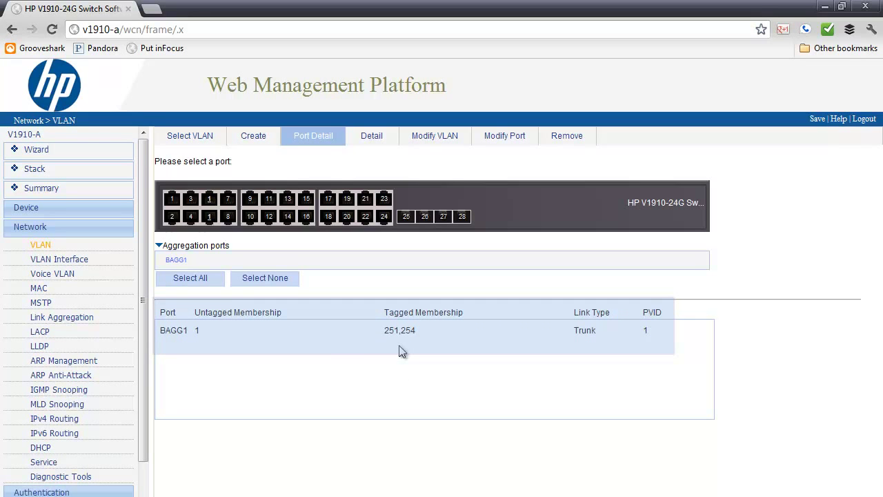
- Repeat the ping to 10.0.254.52 in the command prompt to retest the trunked link
key("alt+Tab")
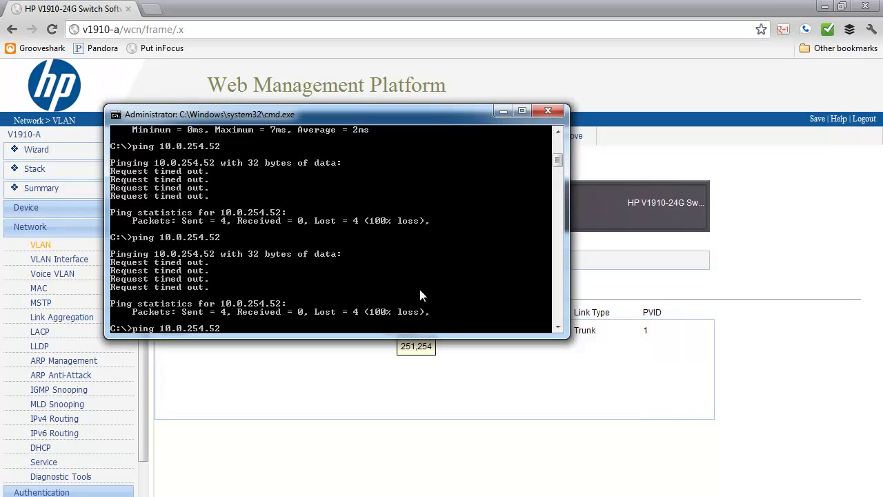
key("Up")
key("Return")
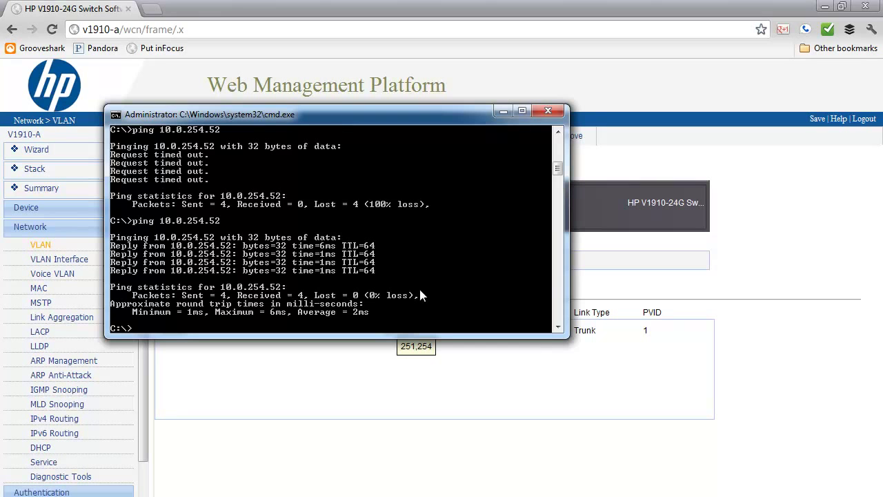
- Go back to the switch's web management and open the system summary to review the recent logs
left_click(576, 430)
left_click(103, 190)
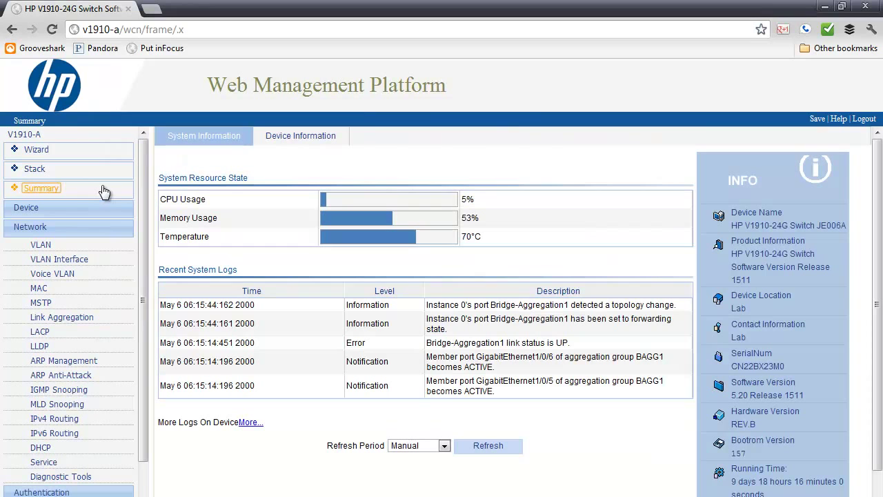